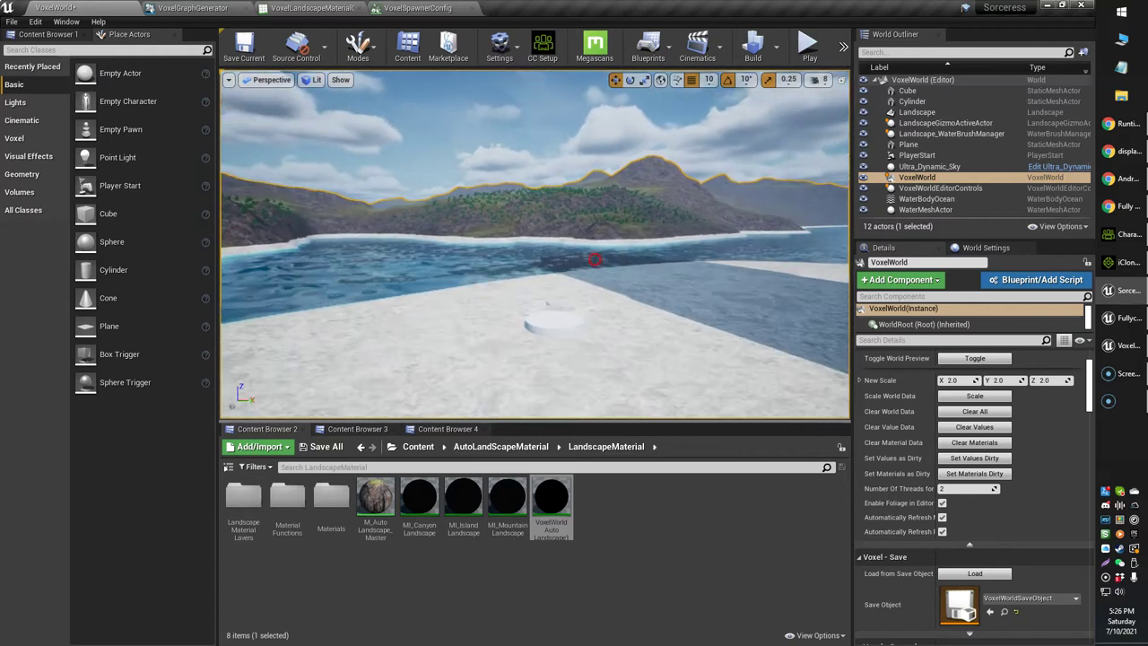
Switch to the browser, review the marketplace page of the Fully customizable Advanced Automatic Landscape Material, and return to the Unreal Editor.
key("w")
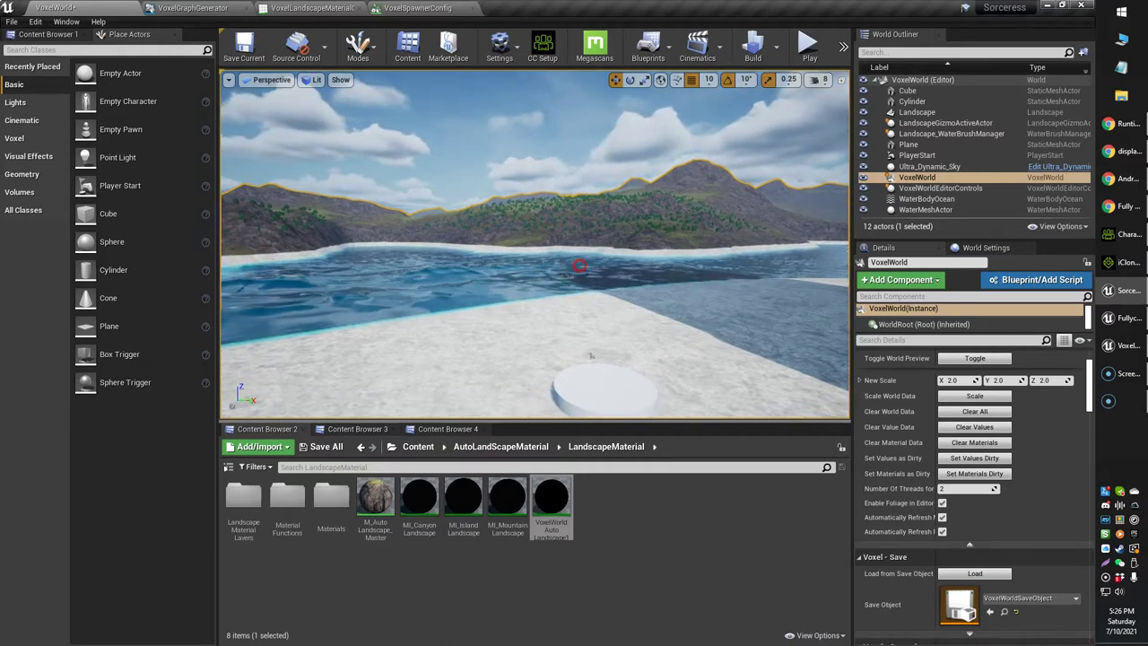
key("s")
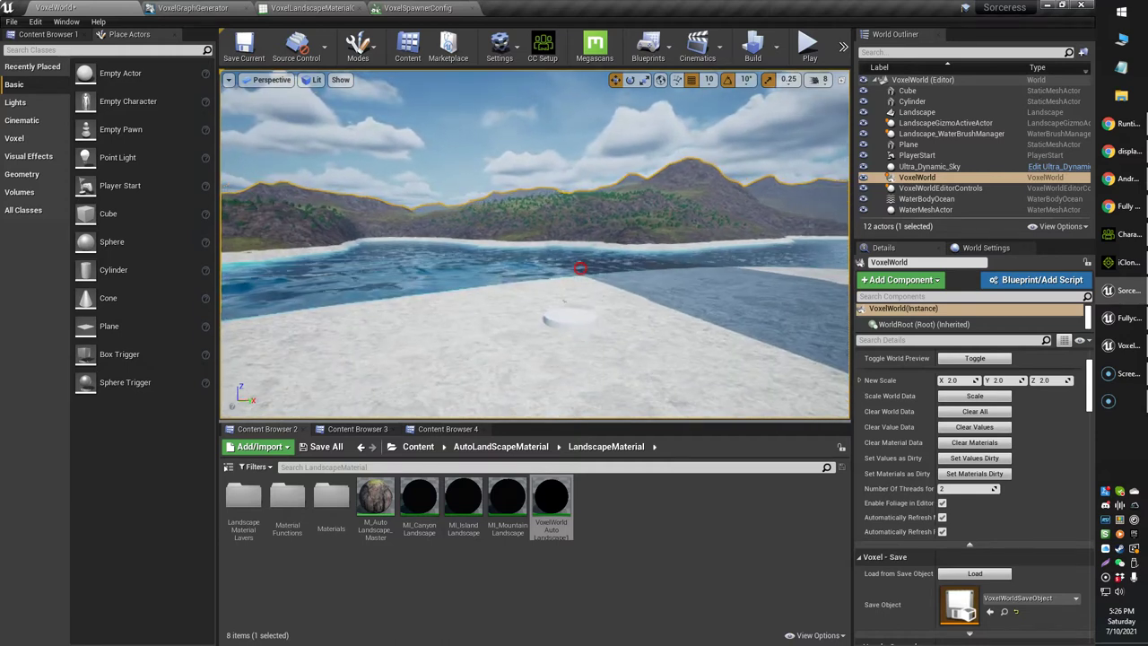
left_click(1120, 213)
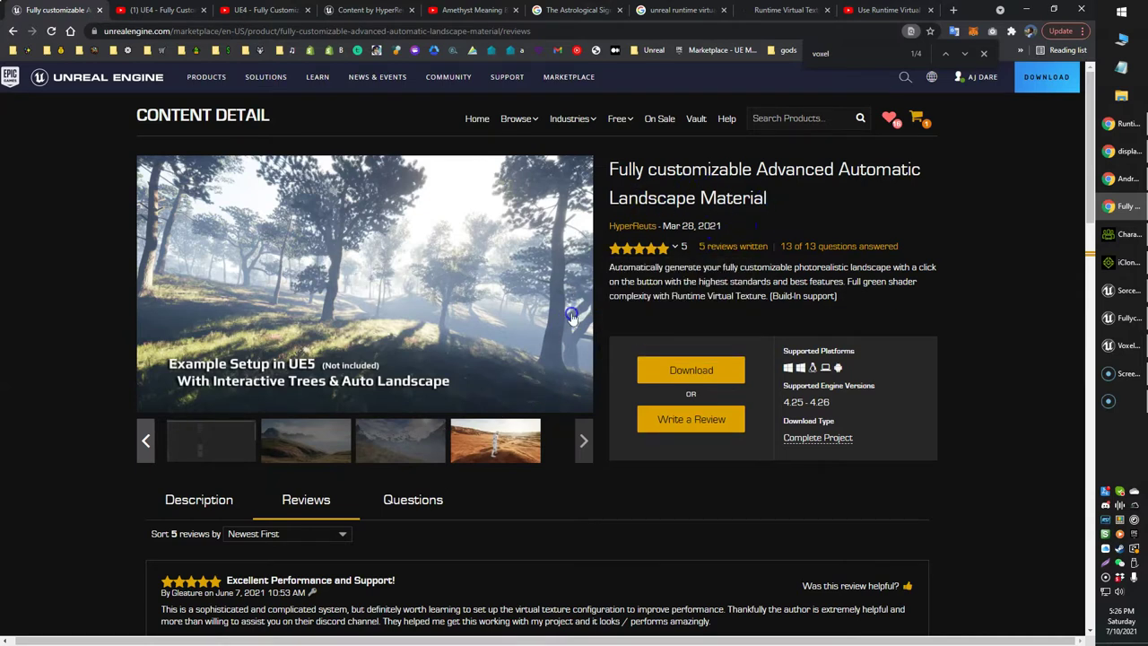
scroll(391, 475, "down", 4)
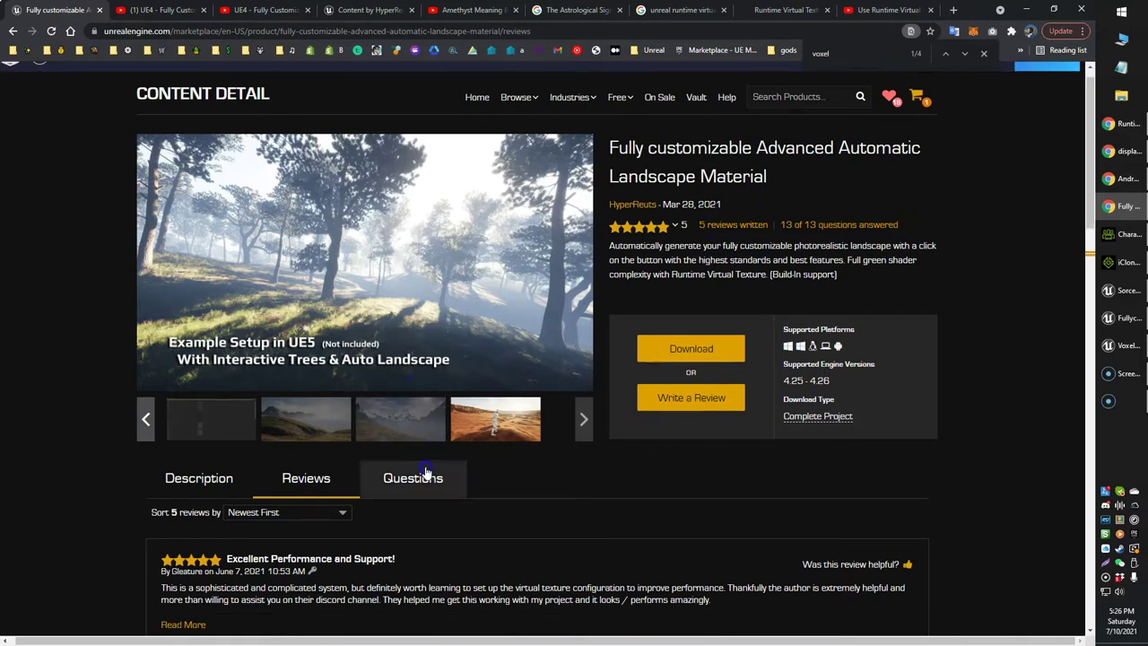
scroll(404, 448, "up", 5)
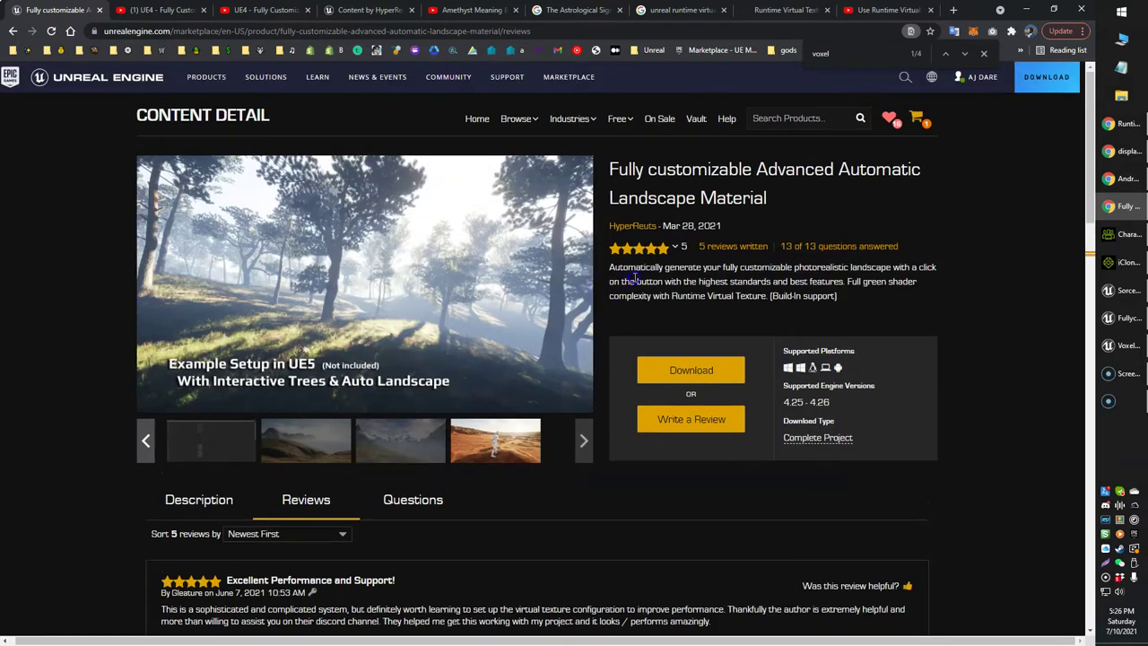
left_click(1123, 290)
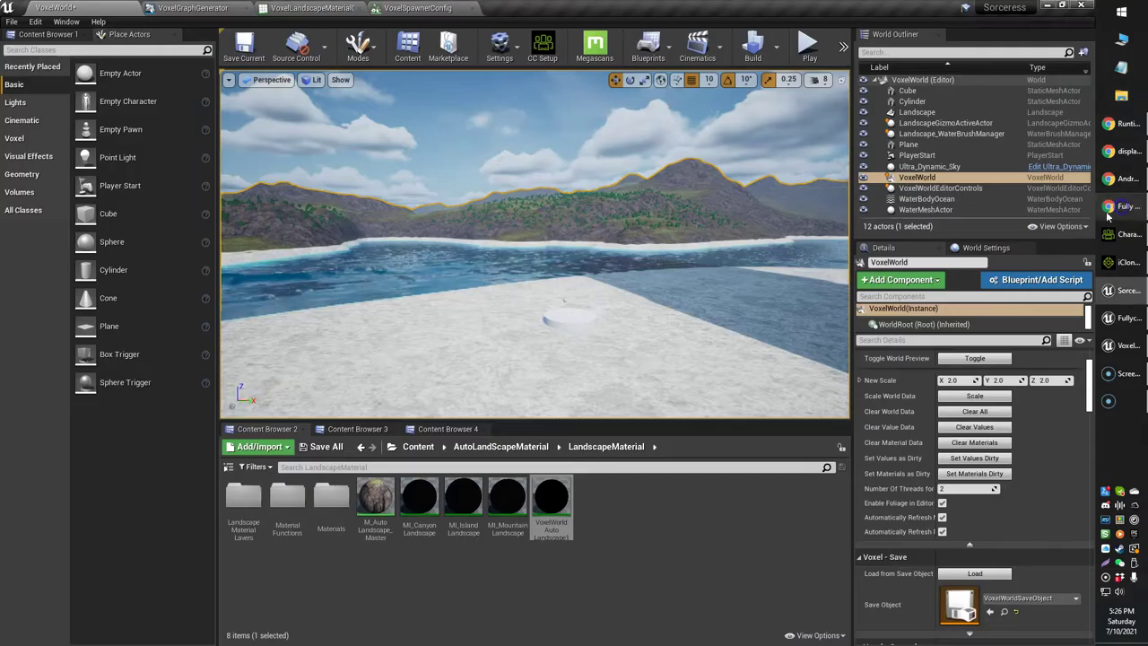
Select the VoxelWorld actor and review its Material Config and Material Collection settings.
right_click_drag(616, 239, 655, 203)
key("w")
key("w")
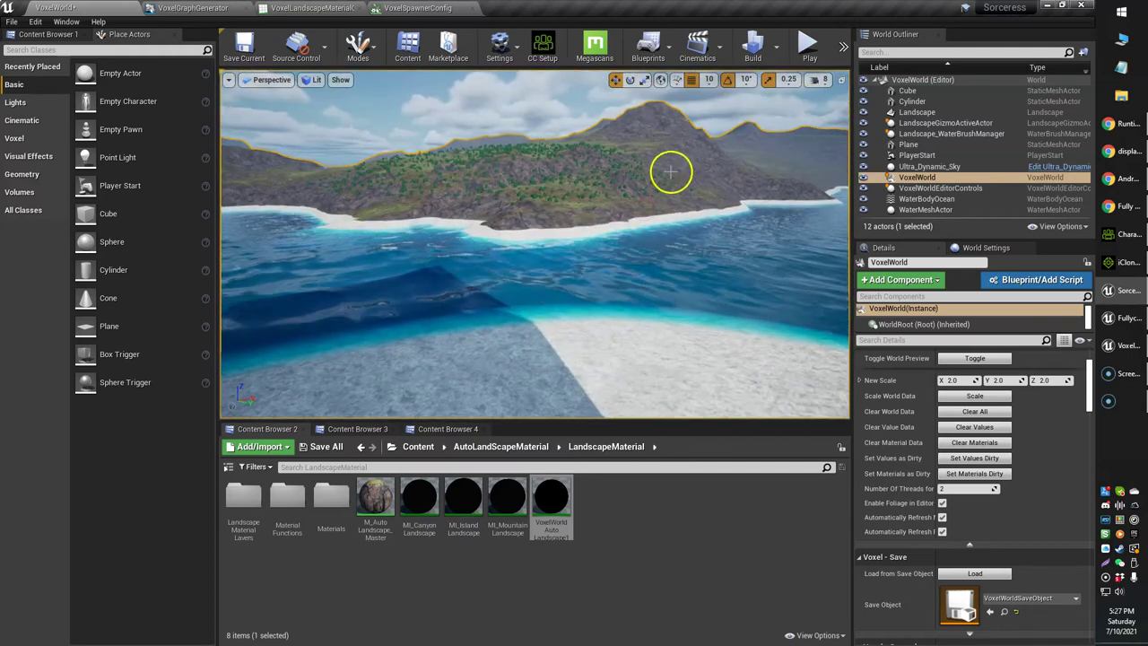
left_click(918, 178)
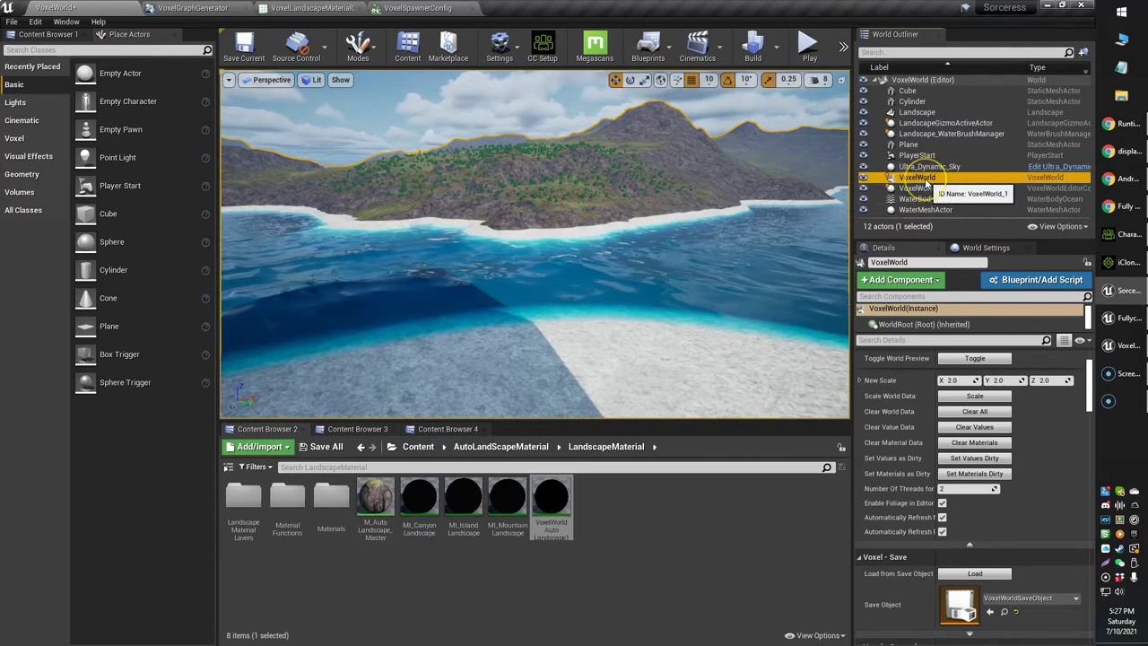
scroll(1027, 471, "down", 5)
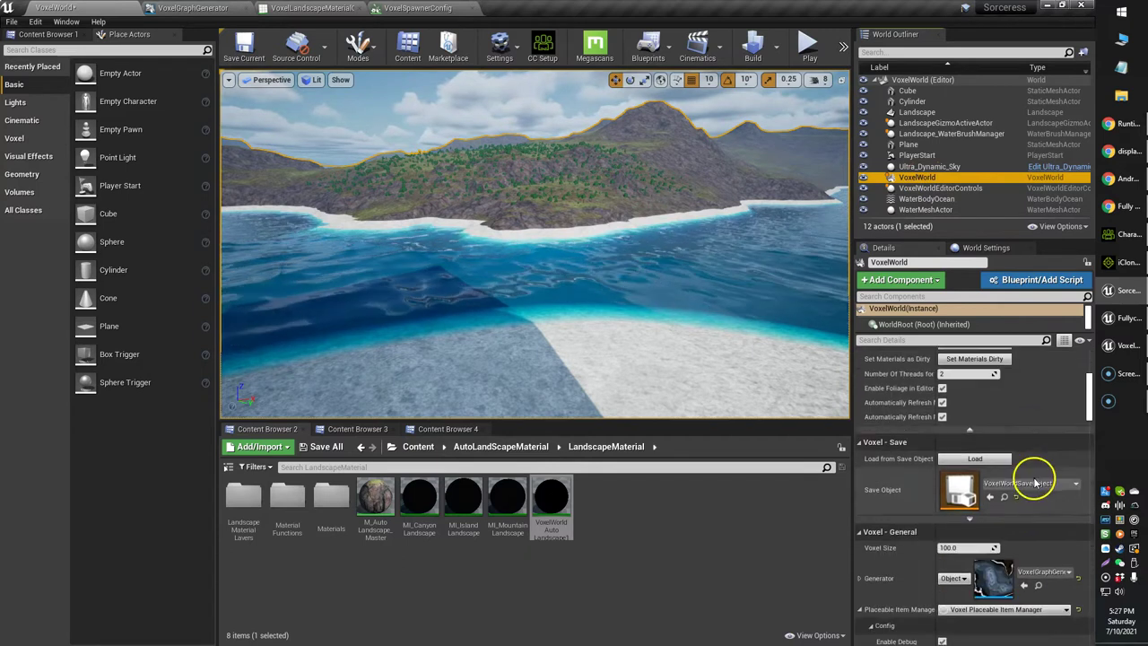
scroll(1036, 484, "down", 12)
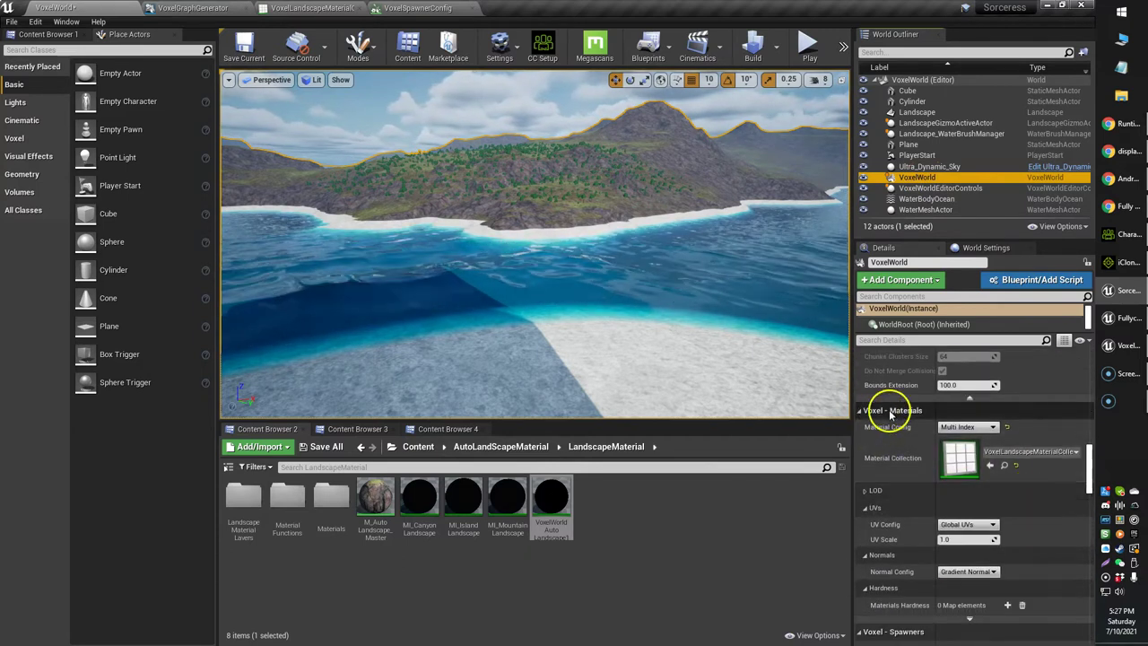
left_click(966, 427)
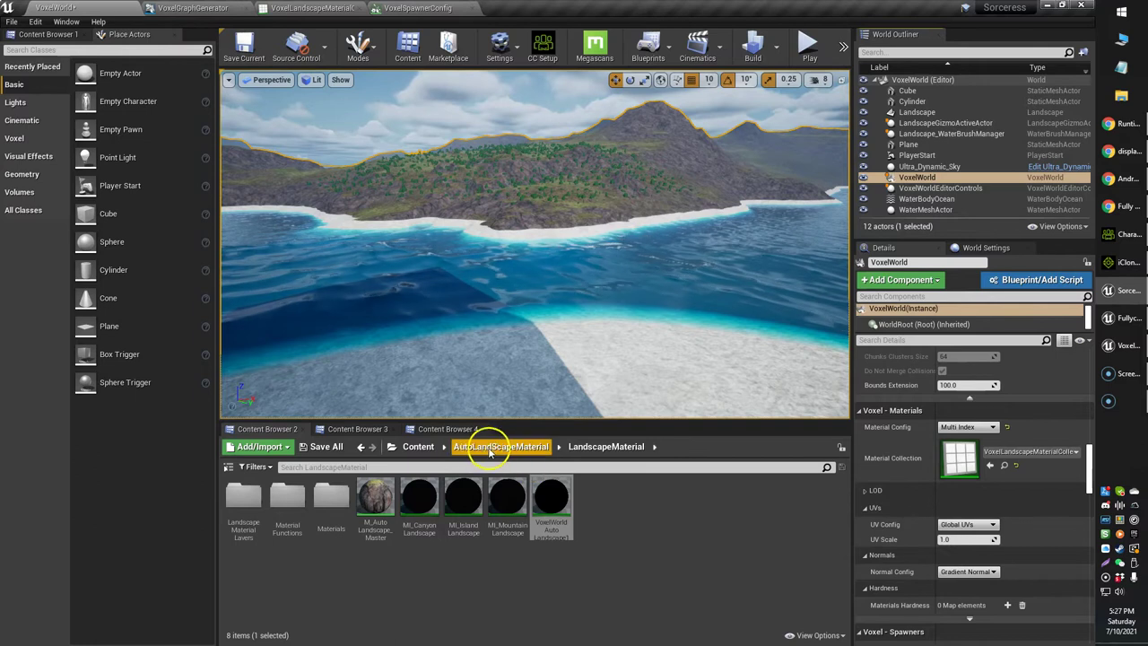
Create a Voxel Landscape Material Collection in the VoxelTry2 folder with its default name and open it.
left_click(361, 429)
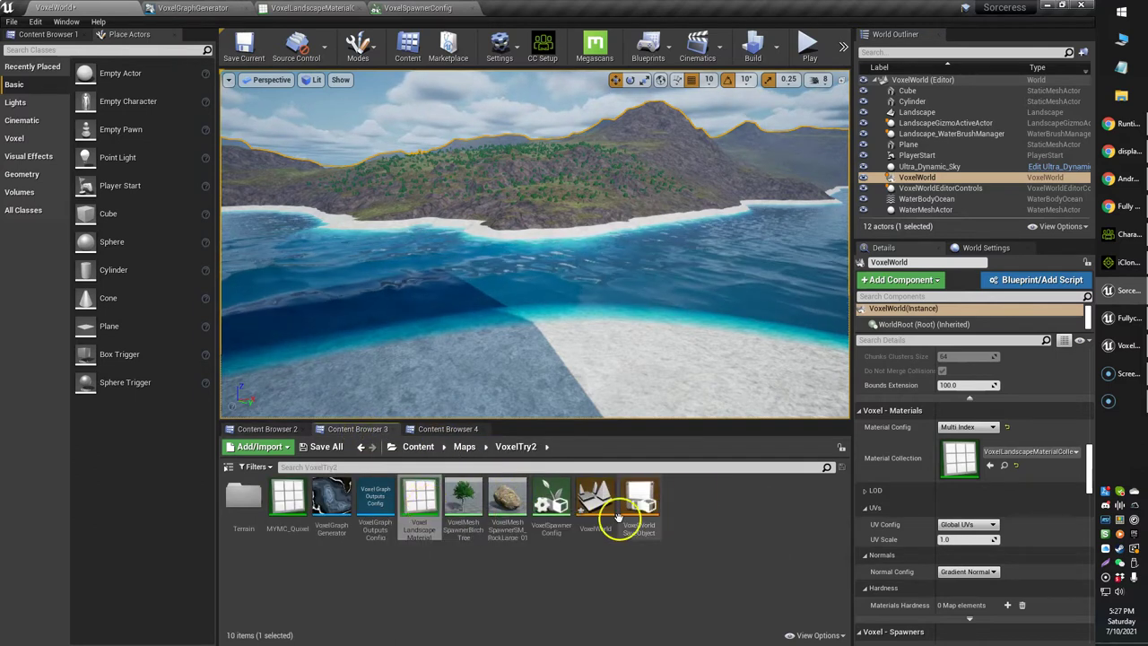
right_click(688, 501)
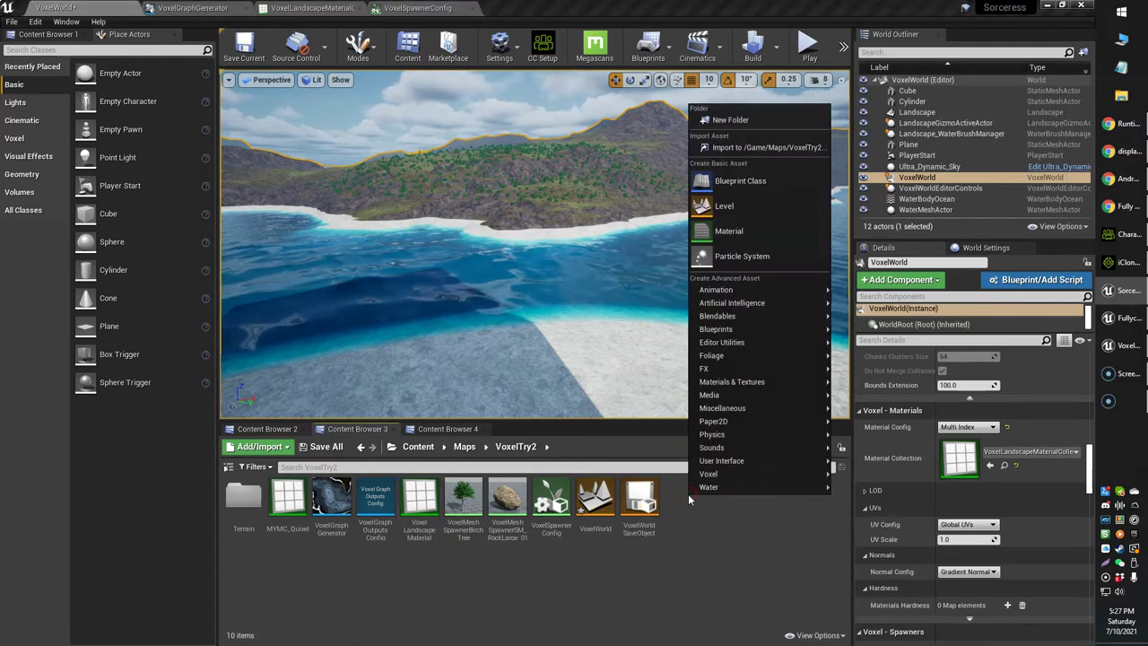
mouse_move(697, 474)
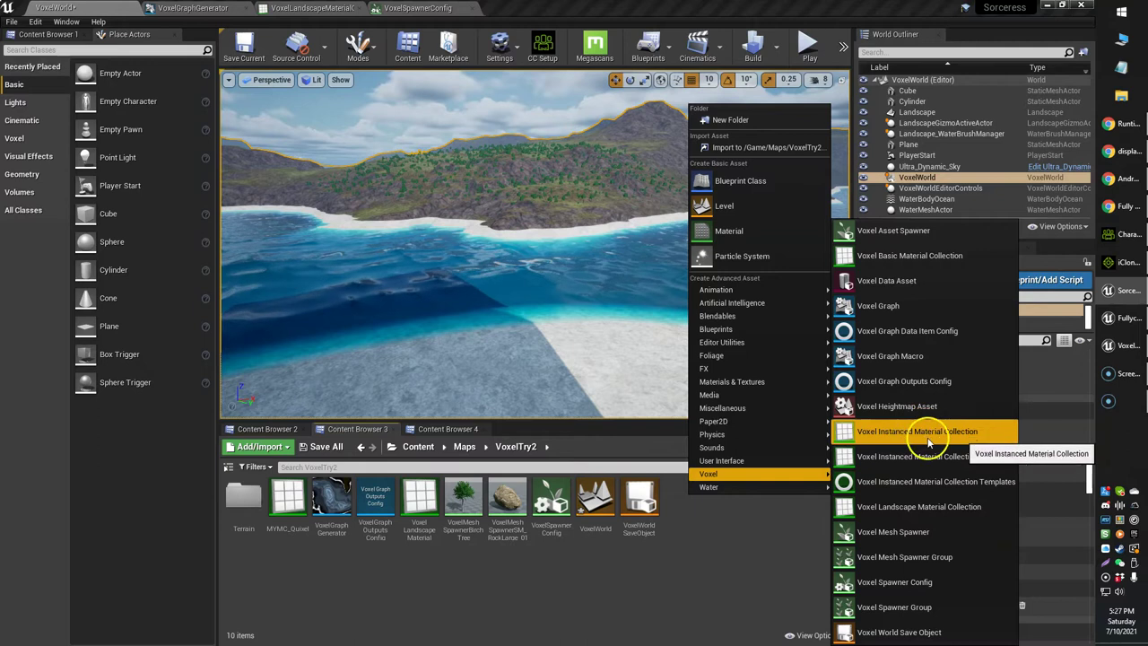
left_click(906, 508)
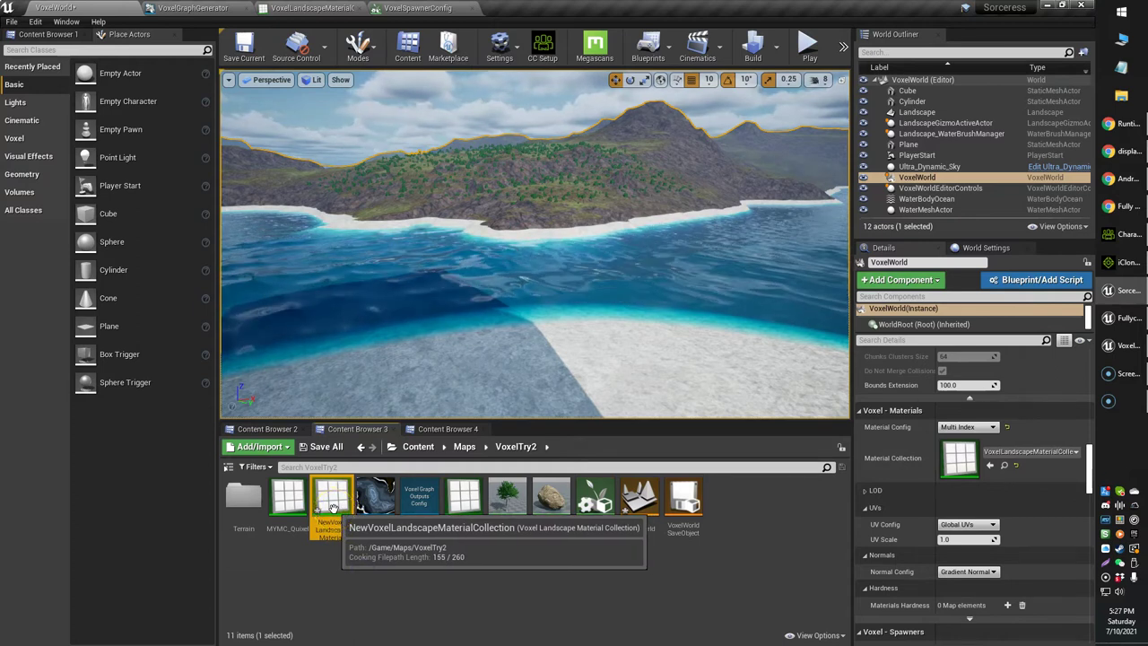
double_click(332, 503)
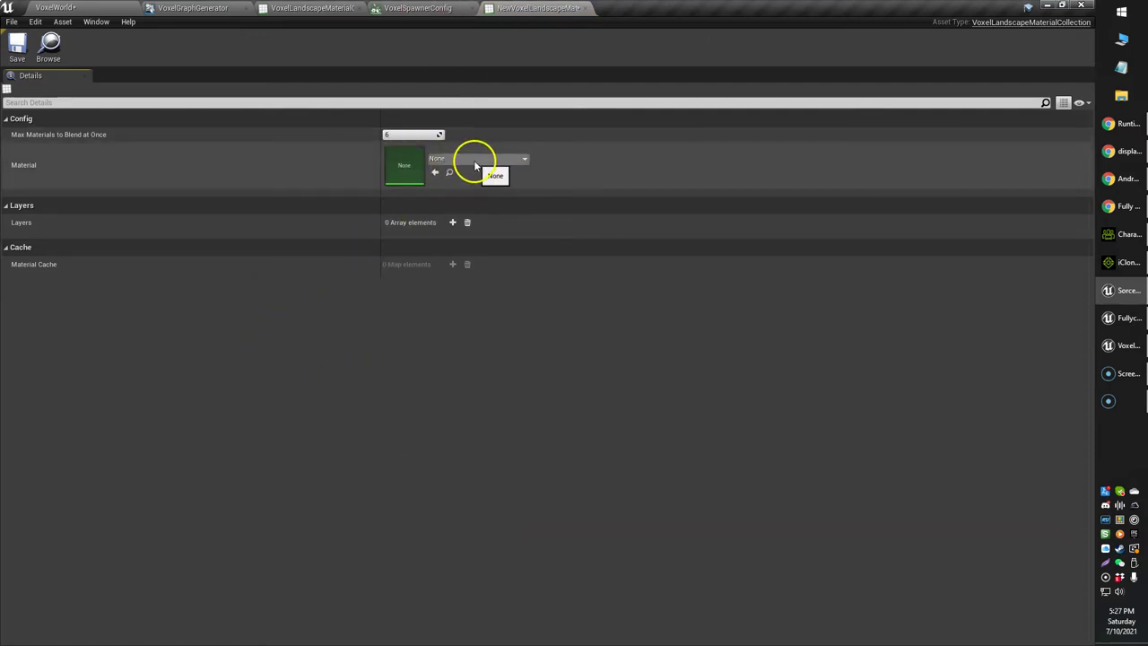
Return to the VoxelWorld level and select the VoxelWorldAutoLandscape1 material instance in the LandscapeMaterial folder.
left_click(216, 7)
left_click(81, 7)
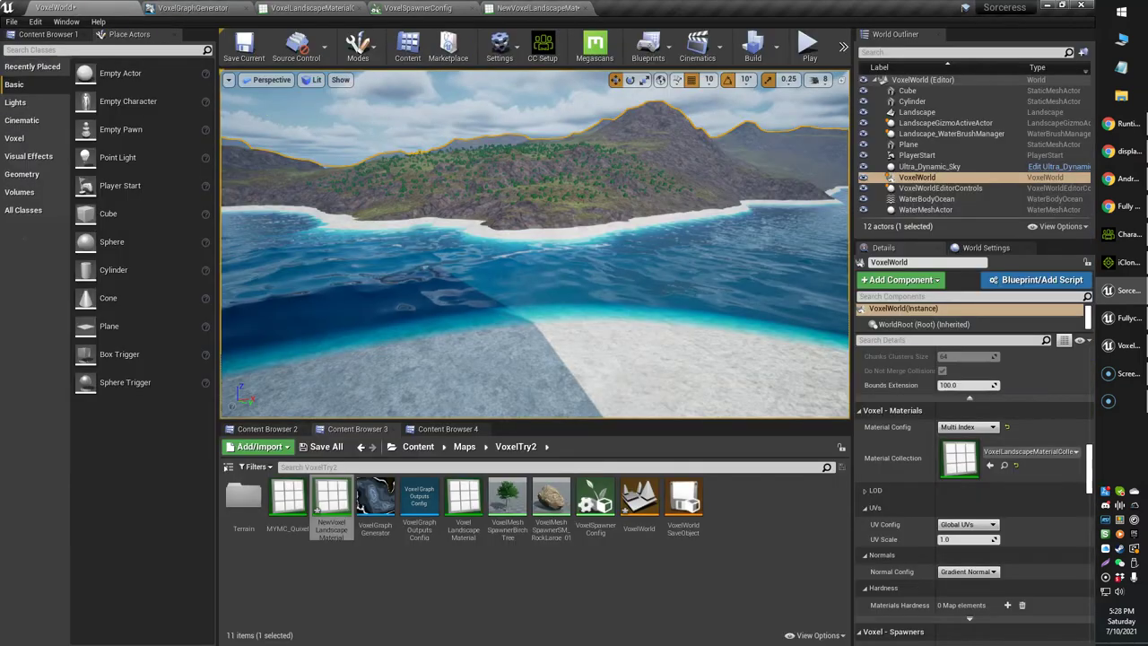
left_click(440, 429)
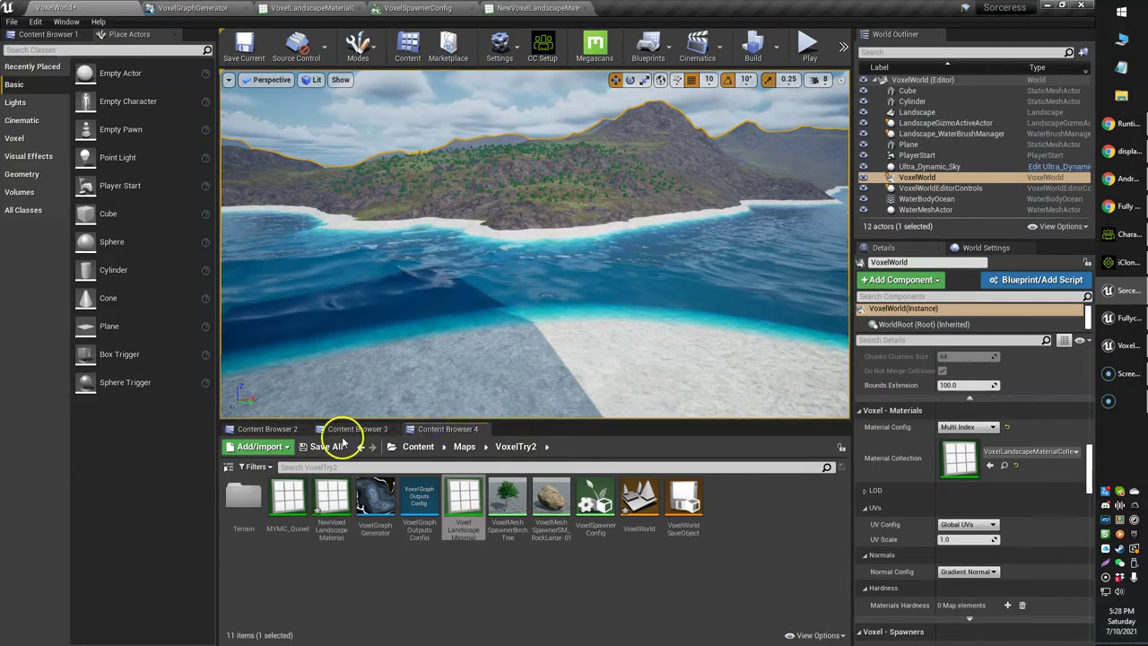
left_click(270, 427)
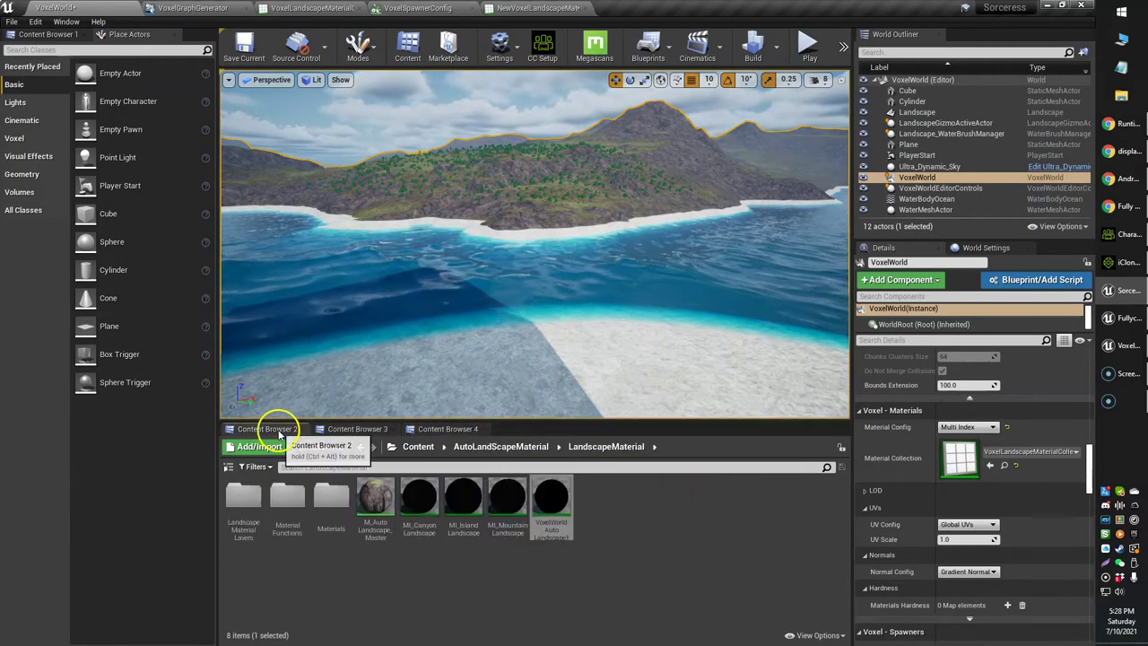
left_click(556, 503)
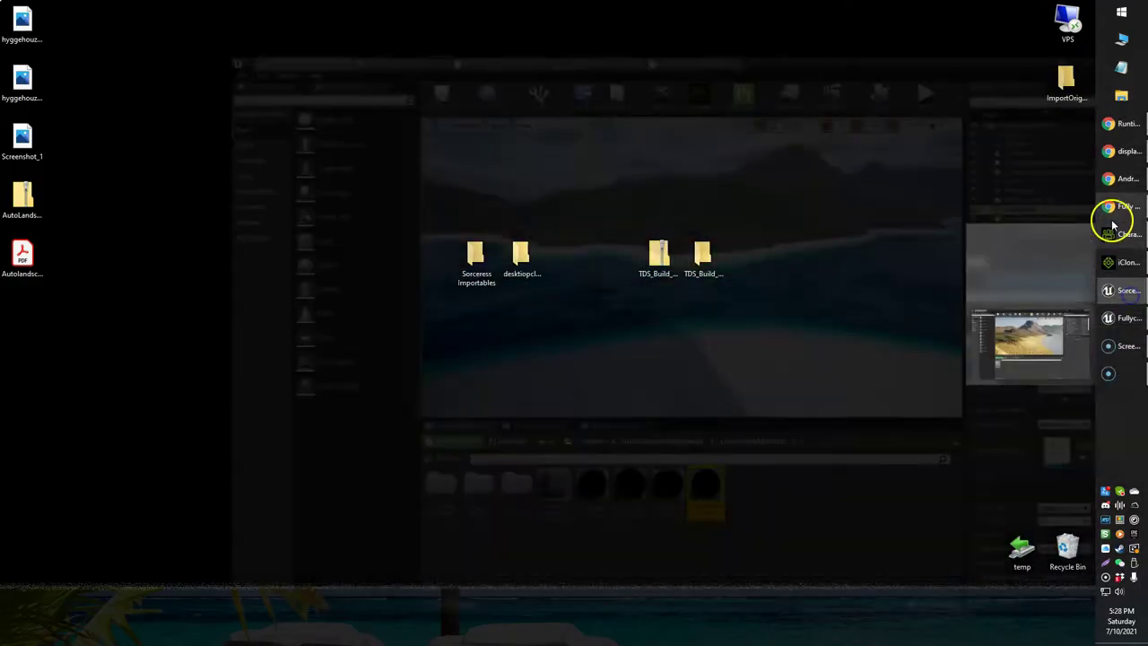
Switch to the browser to check the automatic landscape material's product page once more, and go back to the Unreal Editor.
left_click(1116, 212)
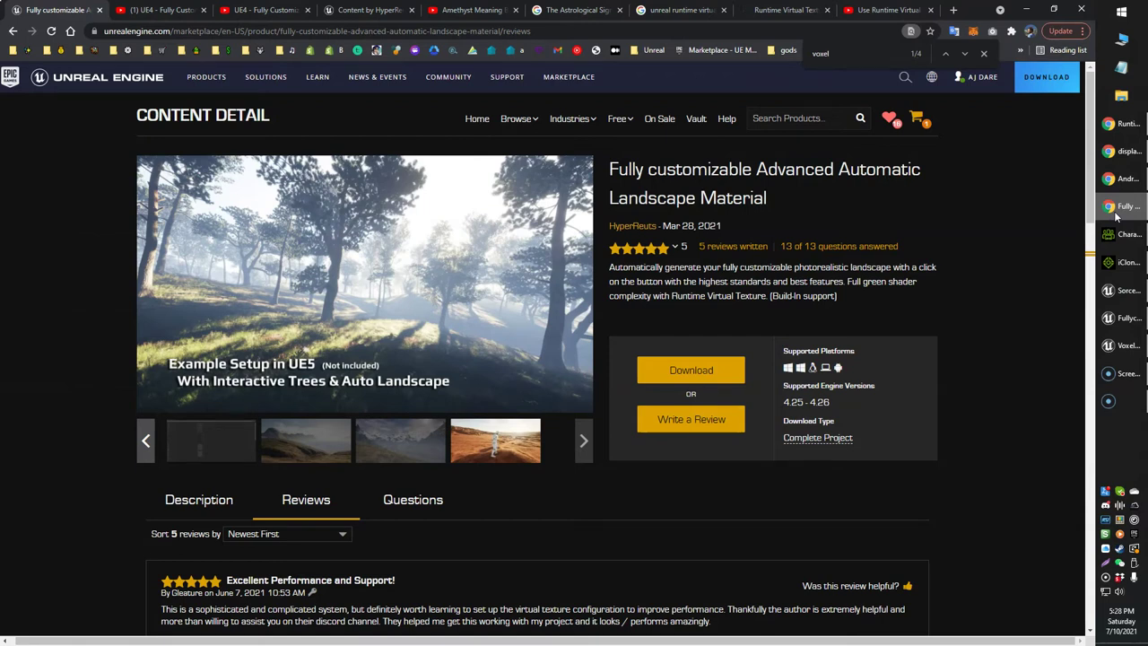
left_click(1117, 212)
left_click(948, 289)
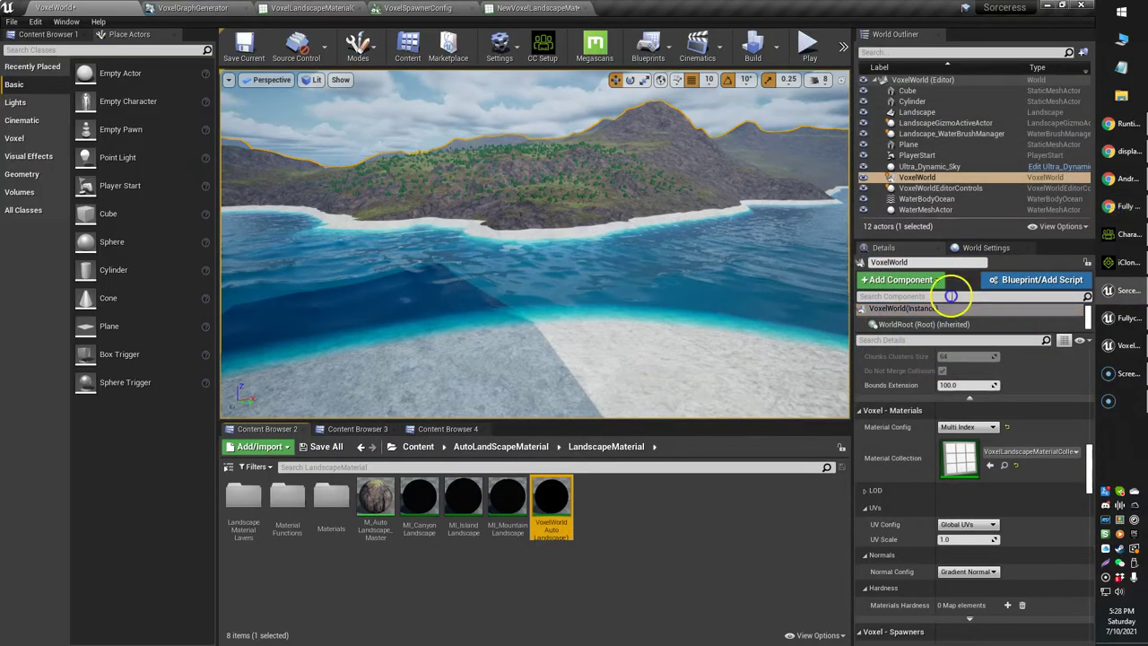
Assign VoxelWorldAutoLandscape1 as the material of the new voxel landscape material collection.
left_click(569, 502)
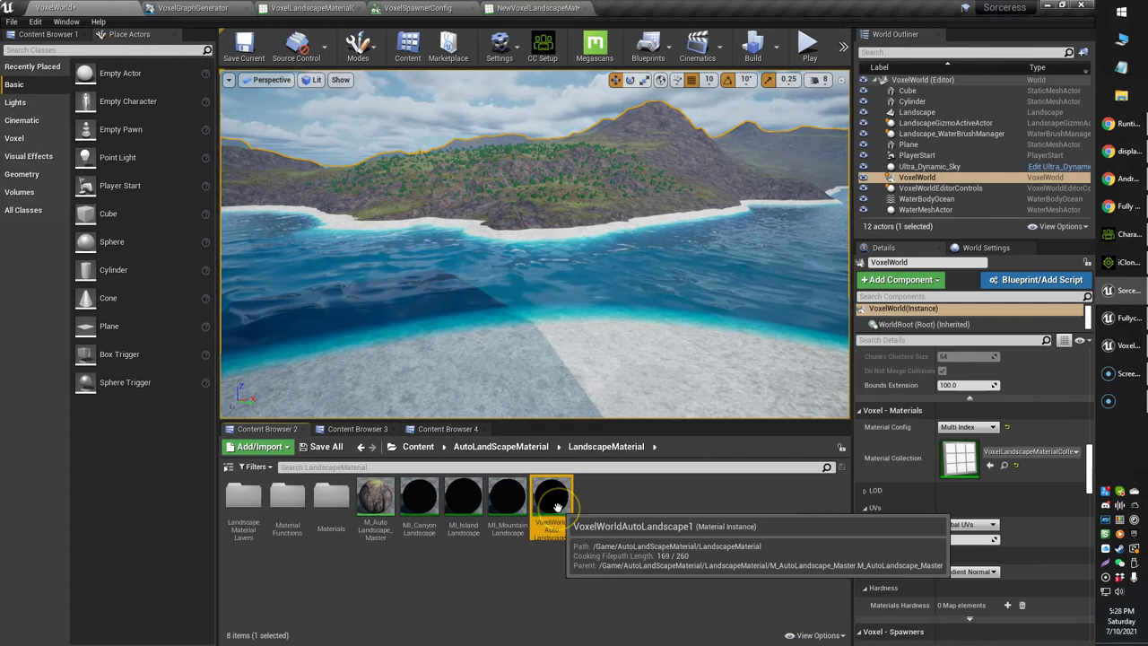
left_click(512, 9)
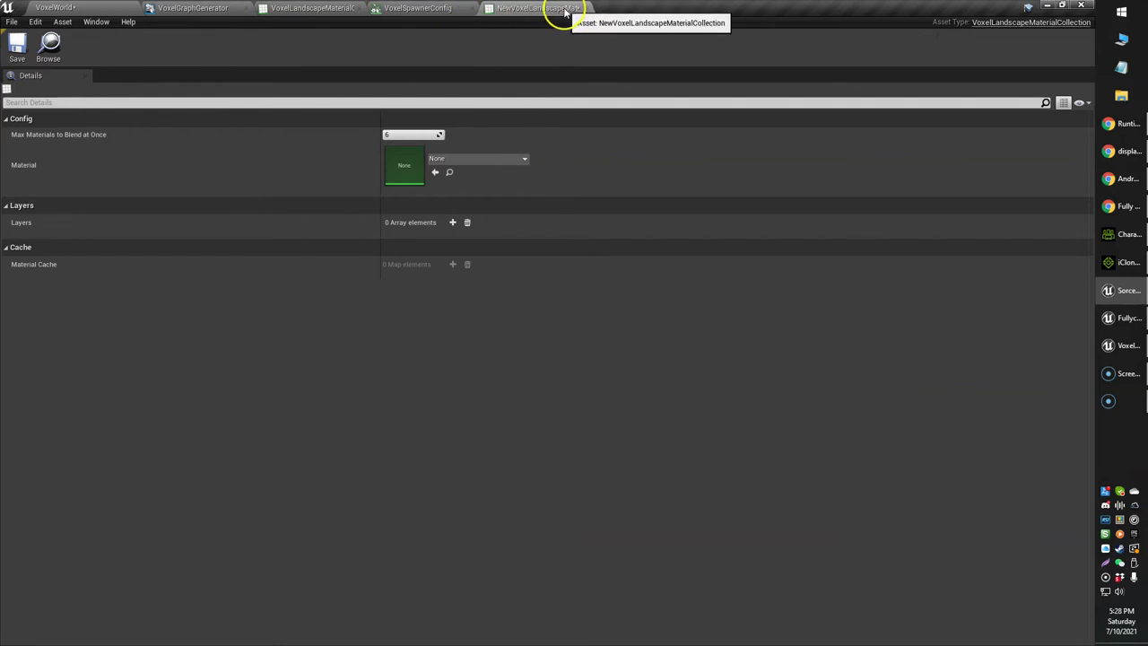
left_click(435, 171)
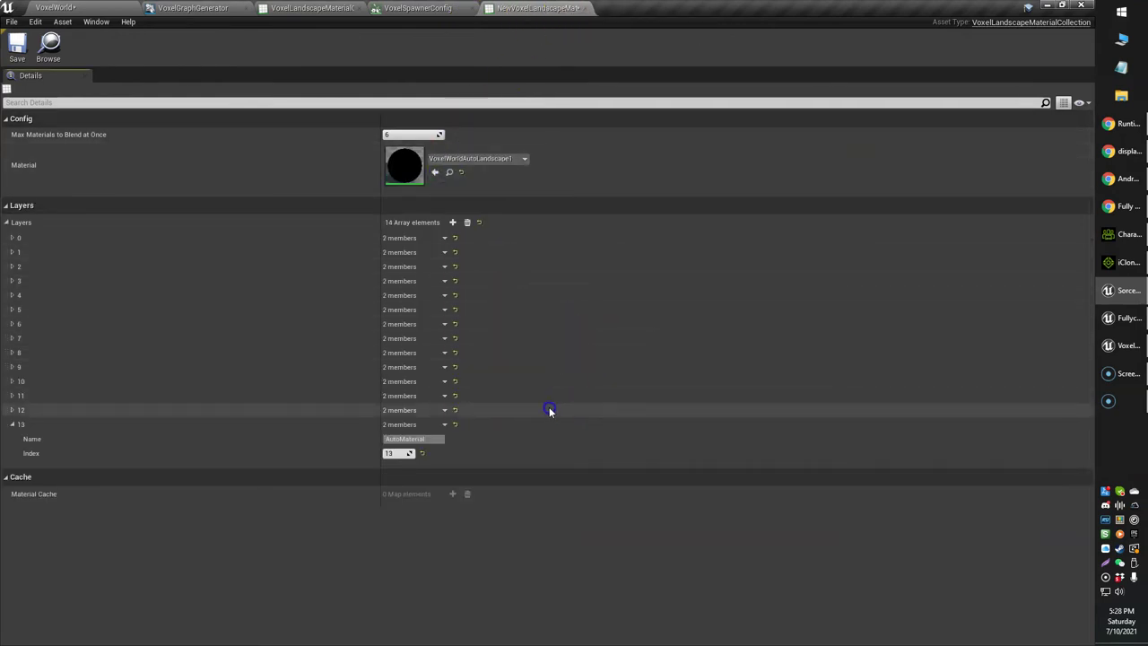
left_click(461, 398)
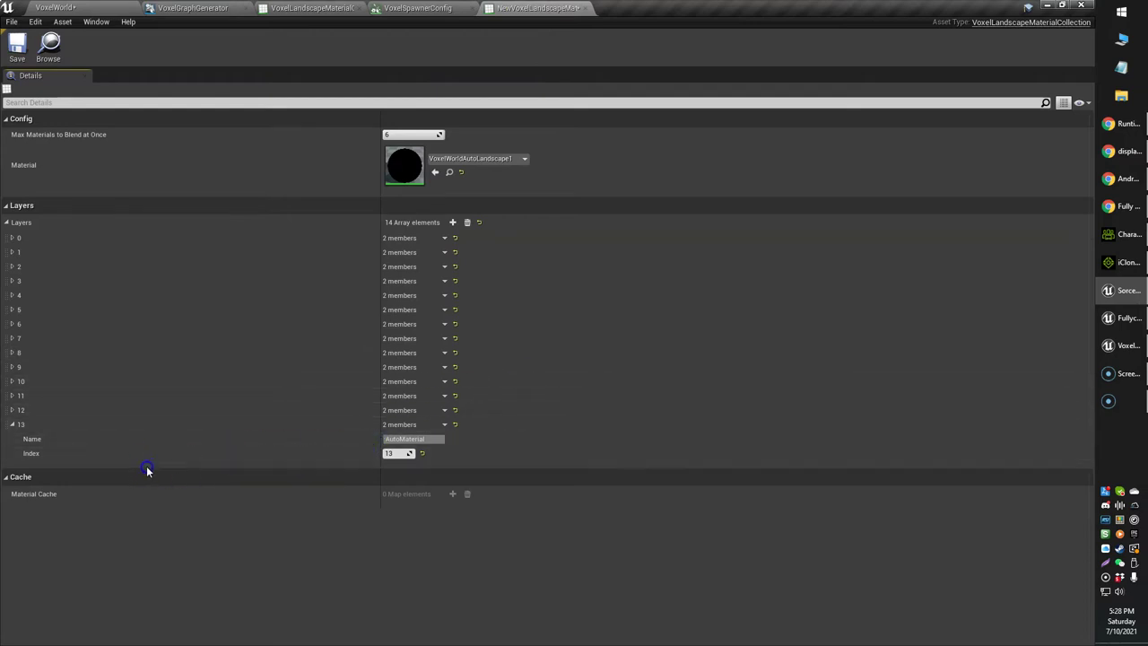
left_click(341, 340)
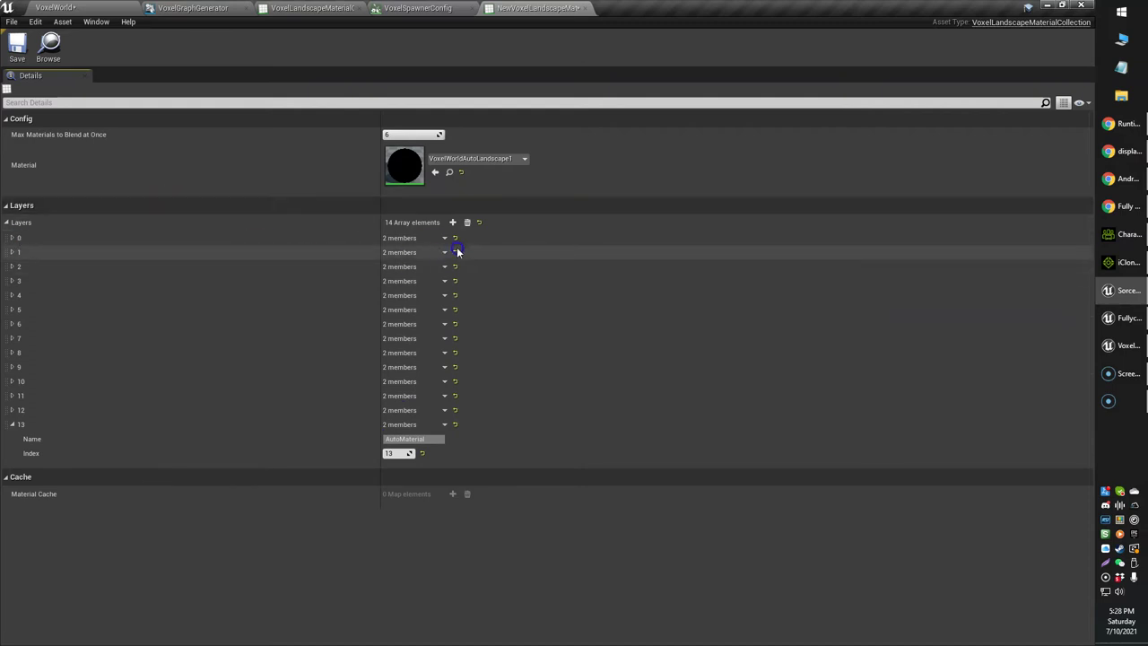
Set VoxelWorld's Material Collection to NewVoxelLandscapeMaterialCollection and inspect the terrain up close.
left_click(72, 7)
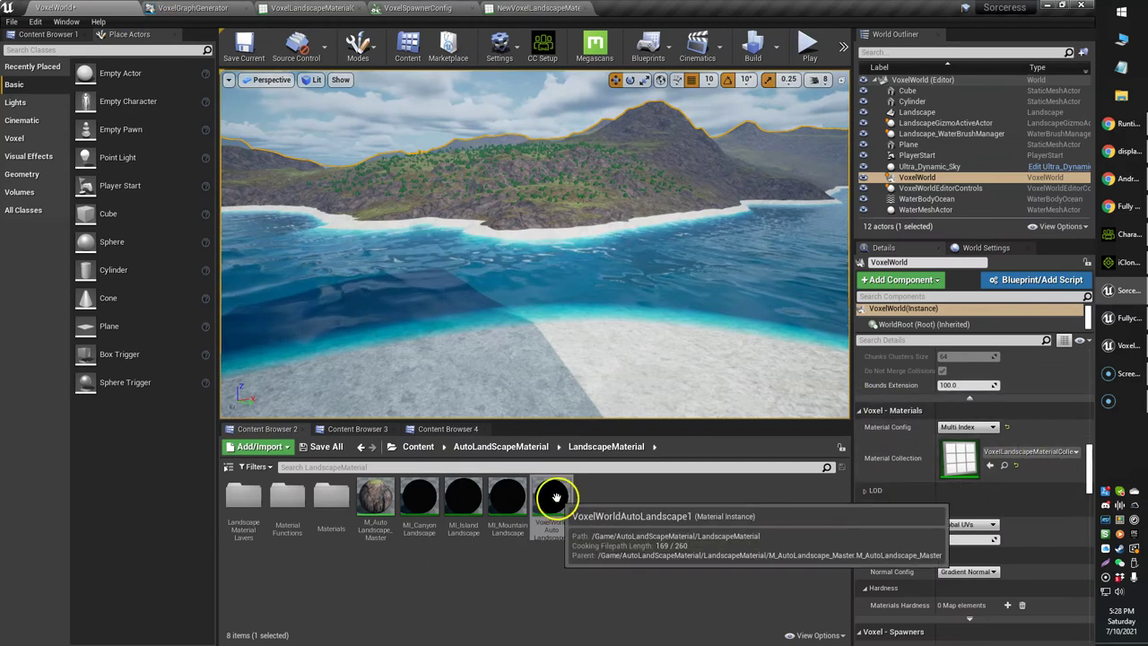
left_click(443, 430)
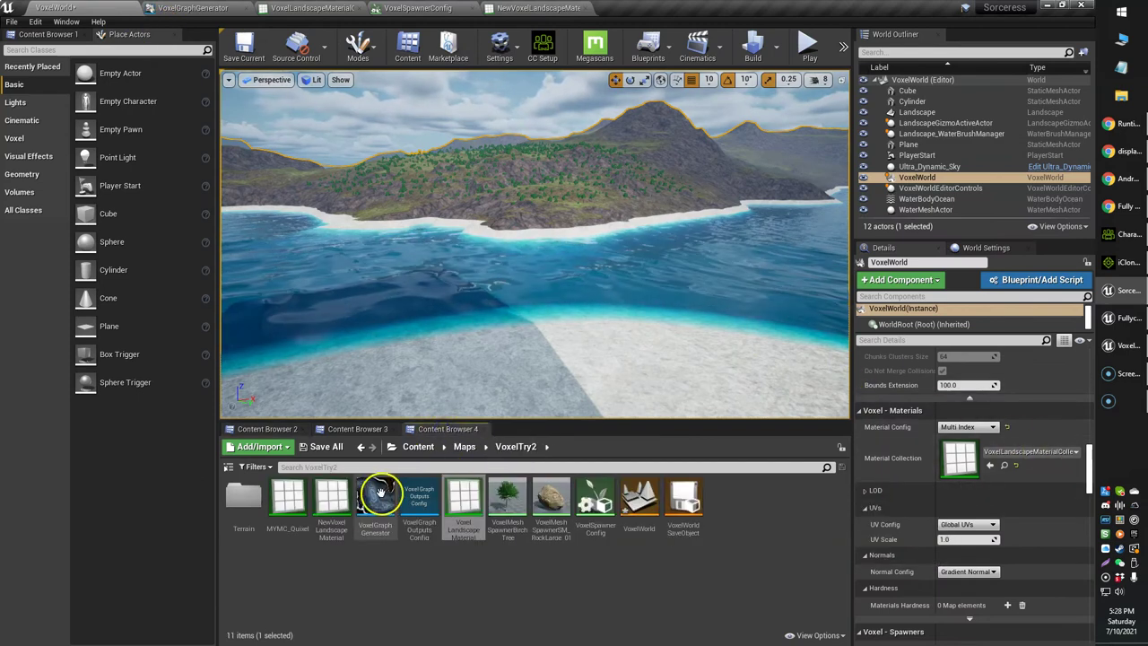
left_click(332, 503)
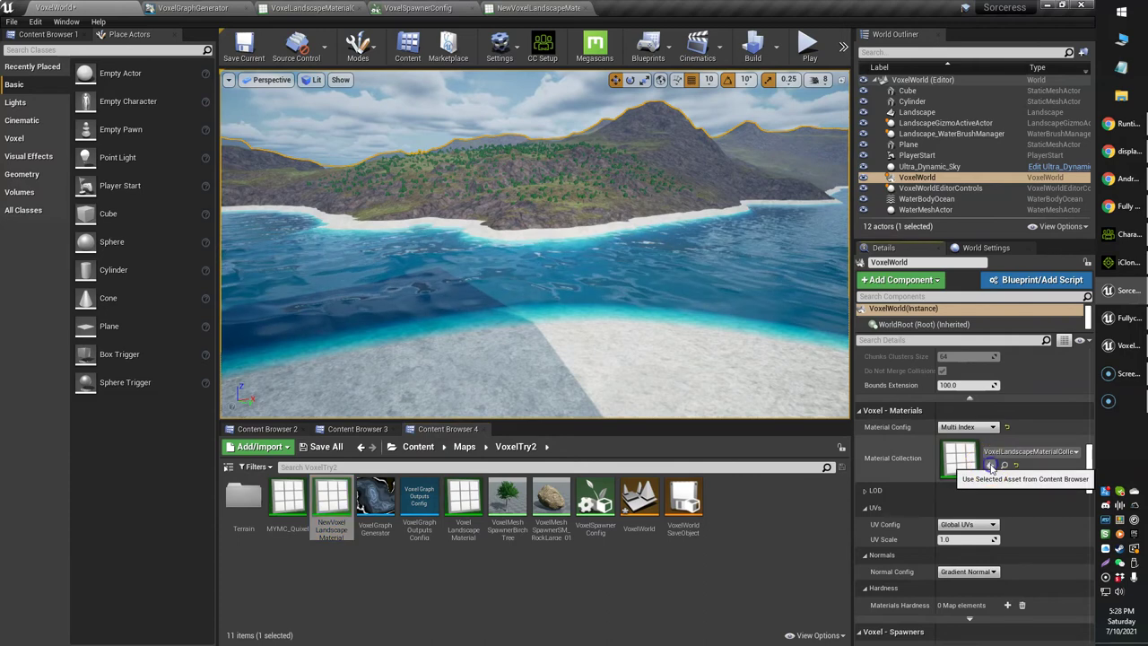
left_click(989, 466)
key("w")
right_click_drag(620, 293, 577, 297)
key("s")
key("w")
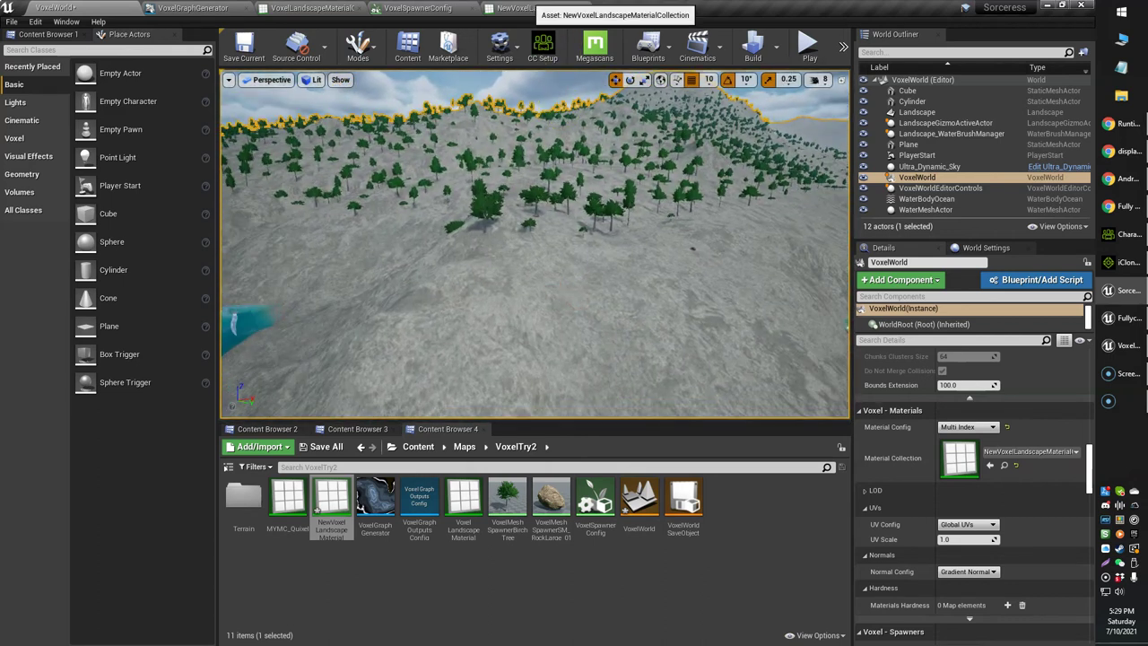
In NewVoxelLandscapeMaterialCollection, expand layer 0 and set the Foliage_Remover layer's index to 14.
left_click(537, 7)
left_click(401, 453)
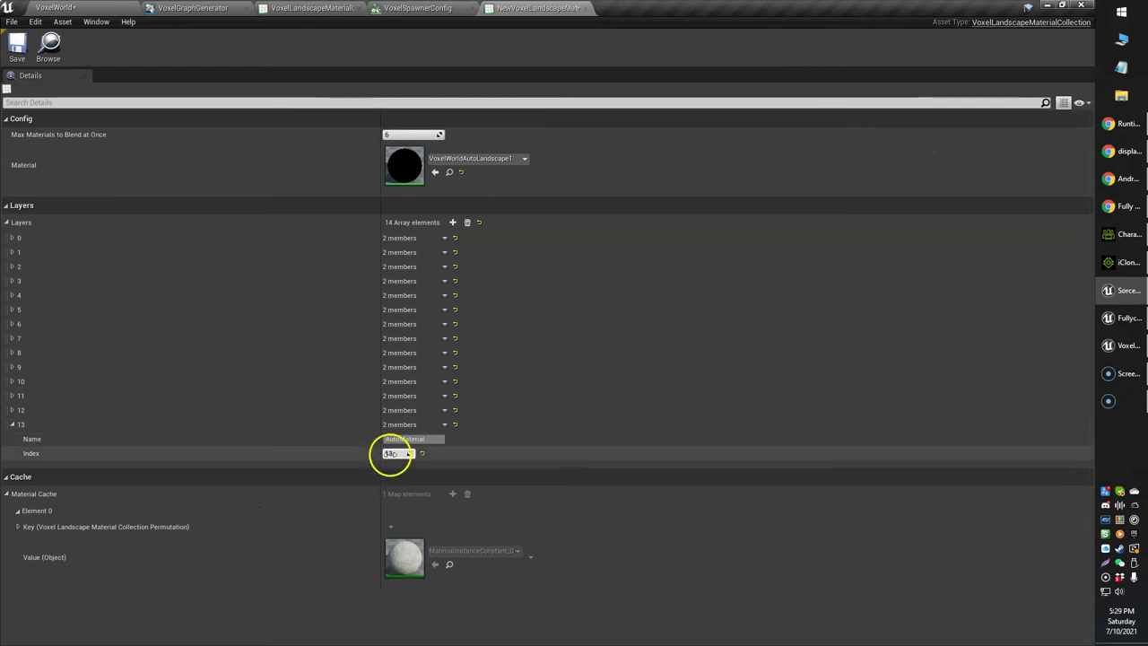
left_click(12, 237)
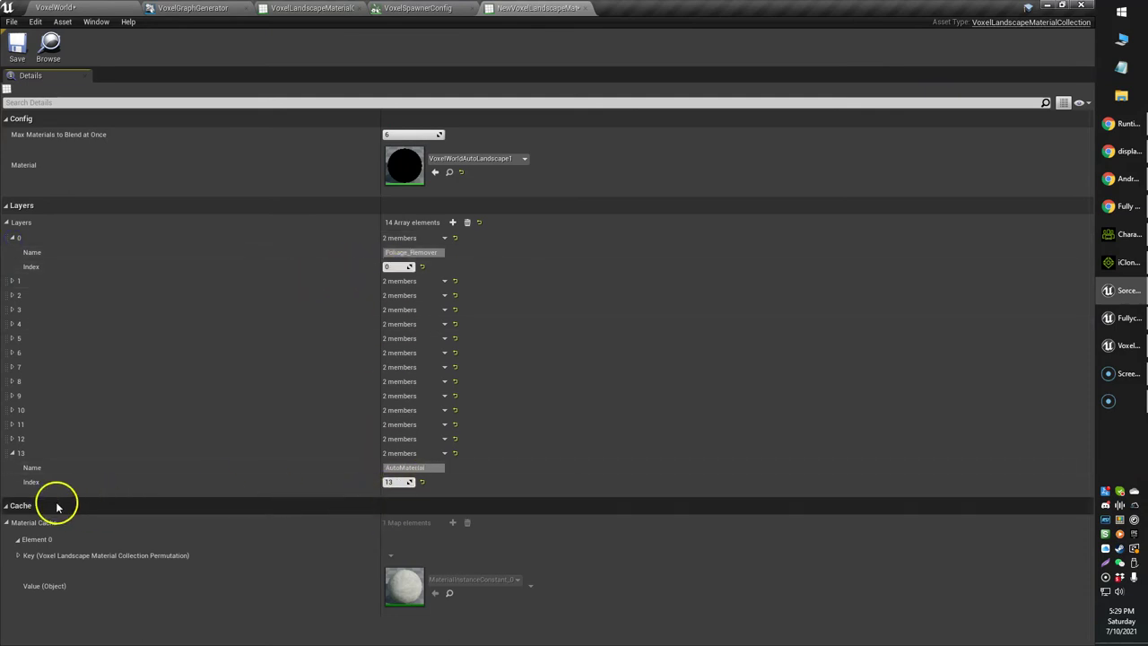
left_click(56, 464)
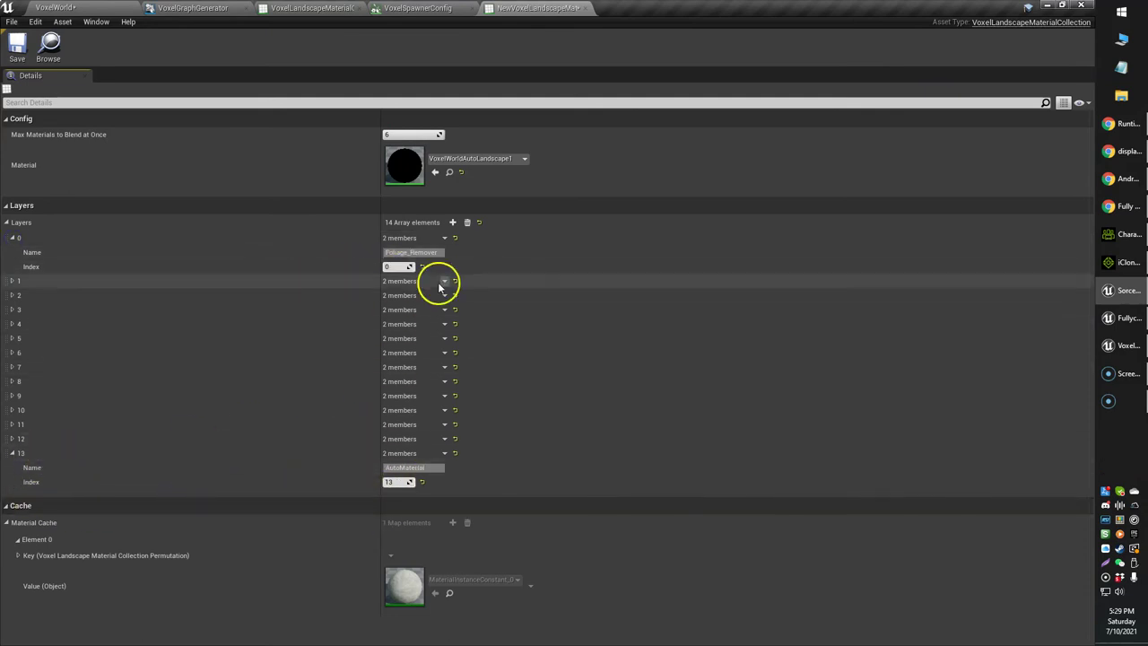
left_click(392, 264)
type("14")
key("Return")
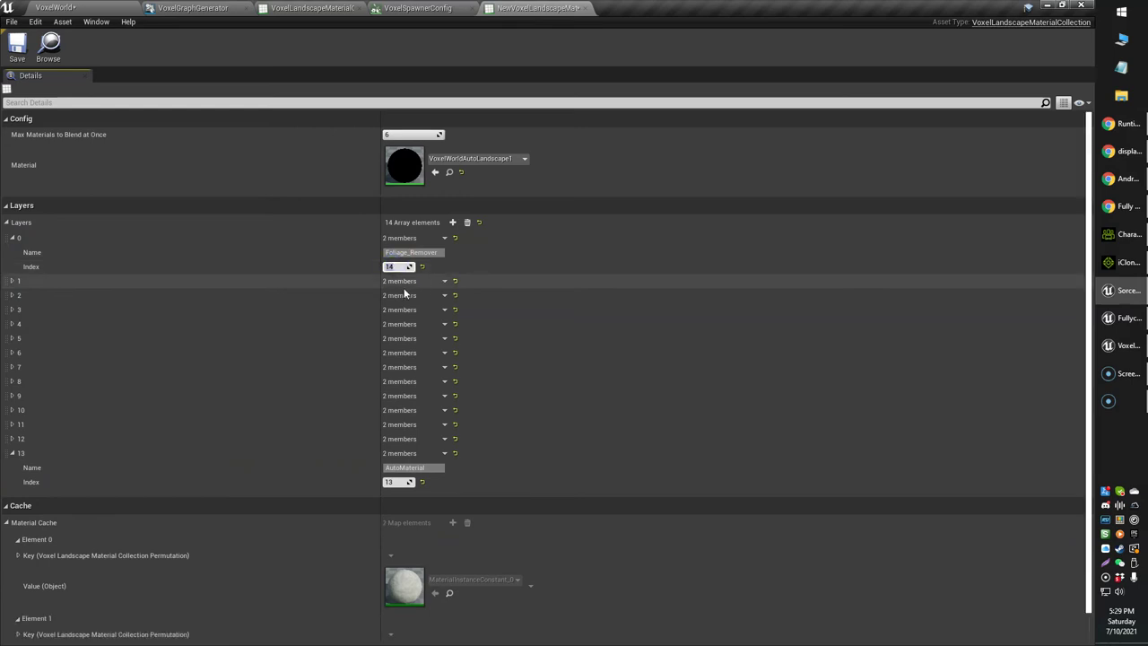
Set the AutoMaterial layer's index to 0 and check the names and indices of layers 1 and 2.
left_click(392, 482)
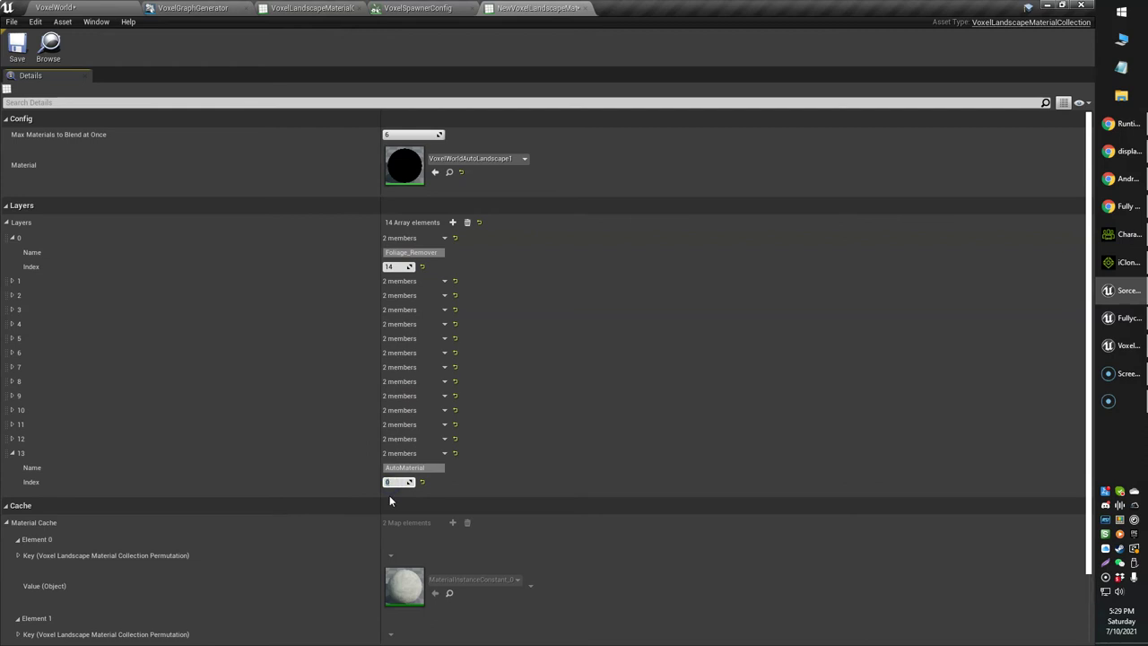
left_click(408, 466)
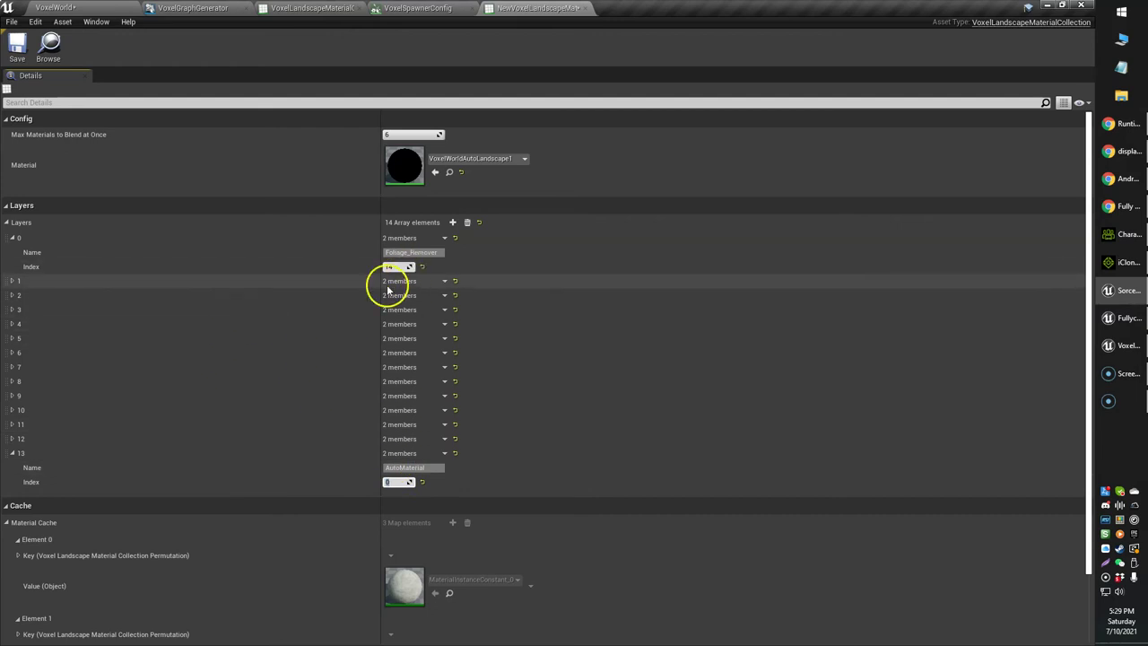
left_click(13, 282)
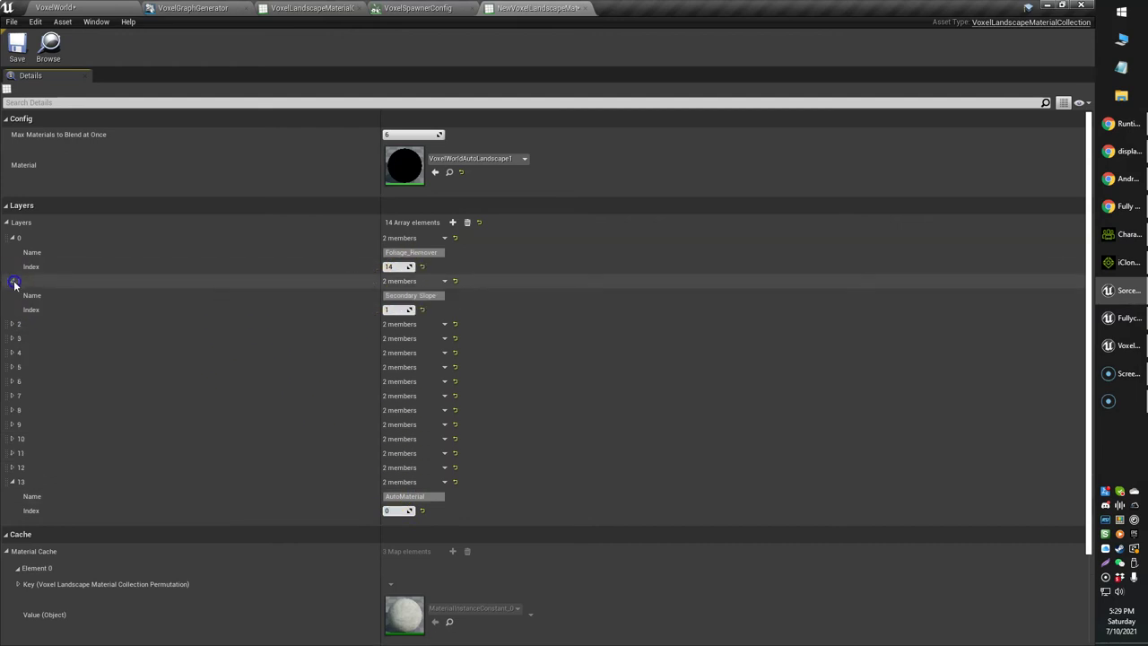
left_click(13, 281)
left_click(12, 295)
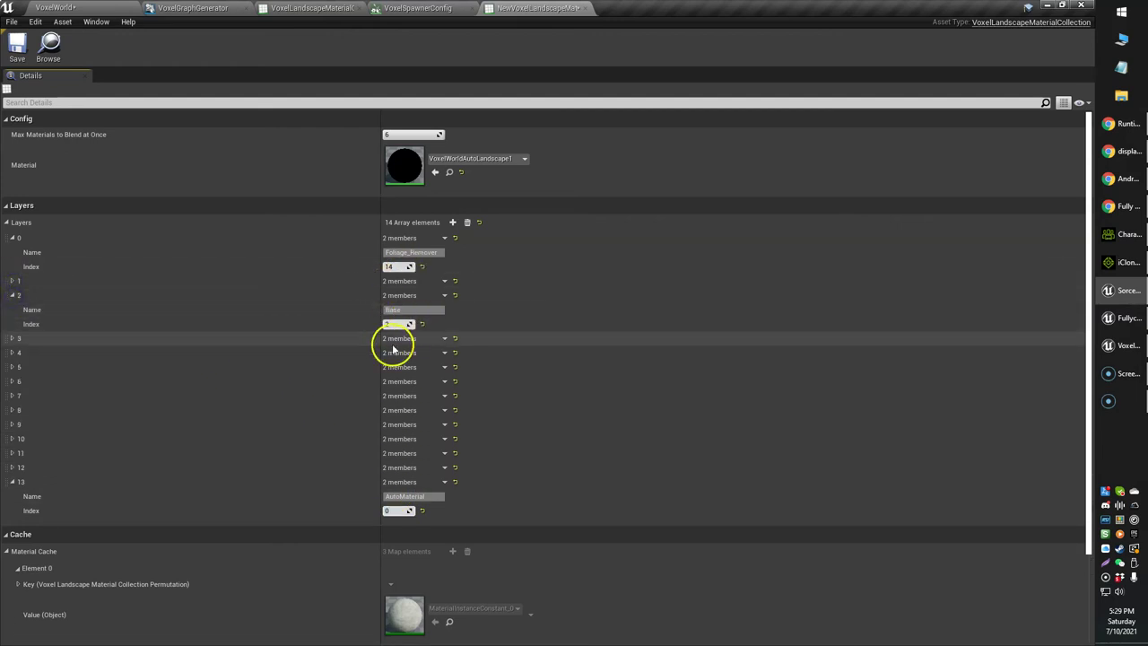
left_click(12, 295)
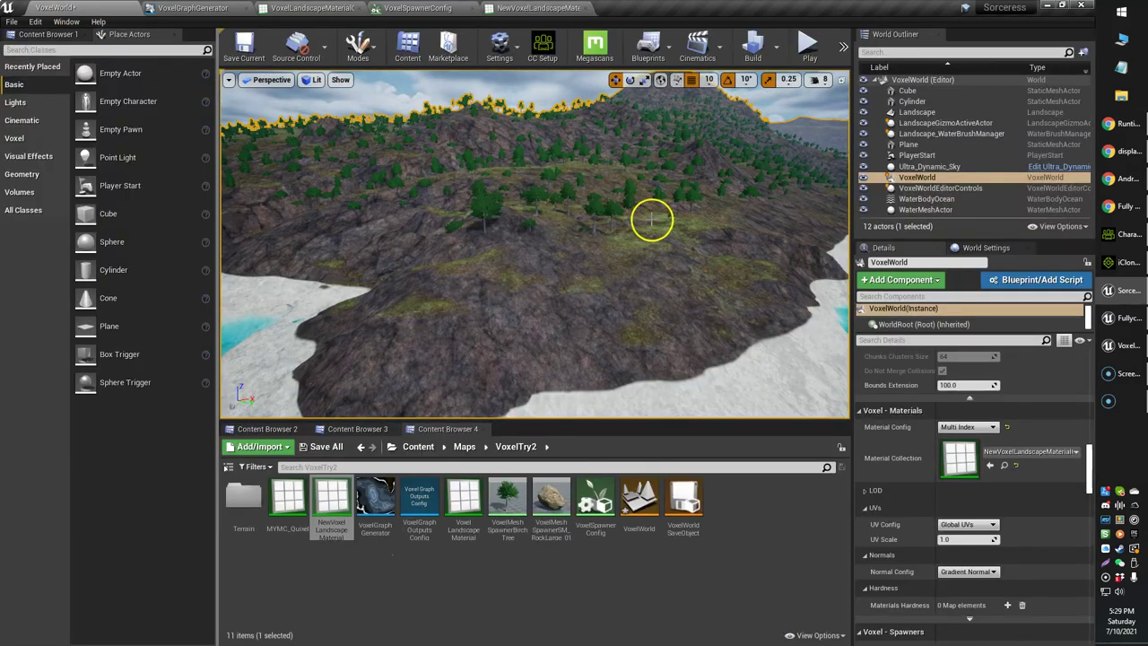
Inspect the island terrain in the VoxelWorld level up close and from out over the ocean.
right_click_drag(652, 221, 673, 246)
key("w")
mouse_move(617, 296)
right_mouse_down()
mouse_move(616, 282)
mouse_move(613, 298)
right_mouse_up()
key("s")
key("w")
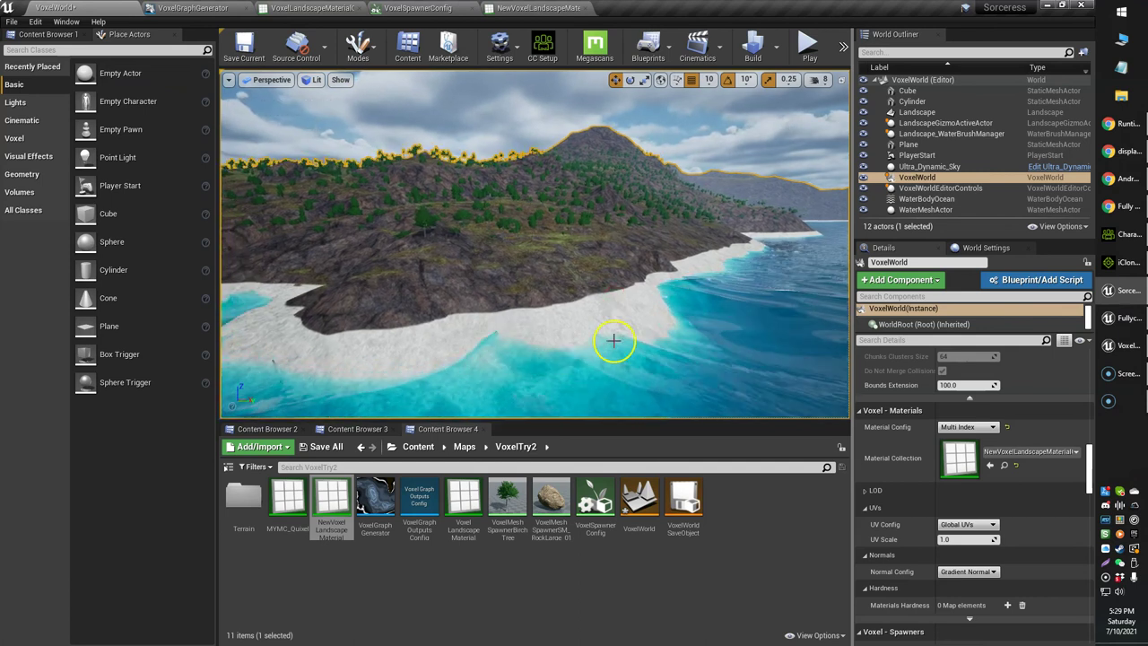
right_click_drag(529, 308, 571, 297)
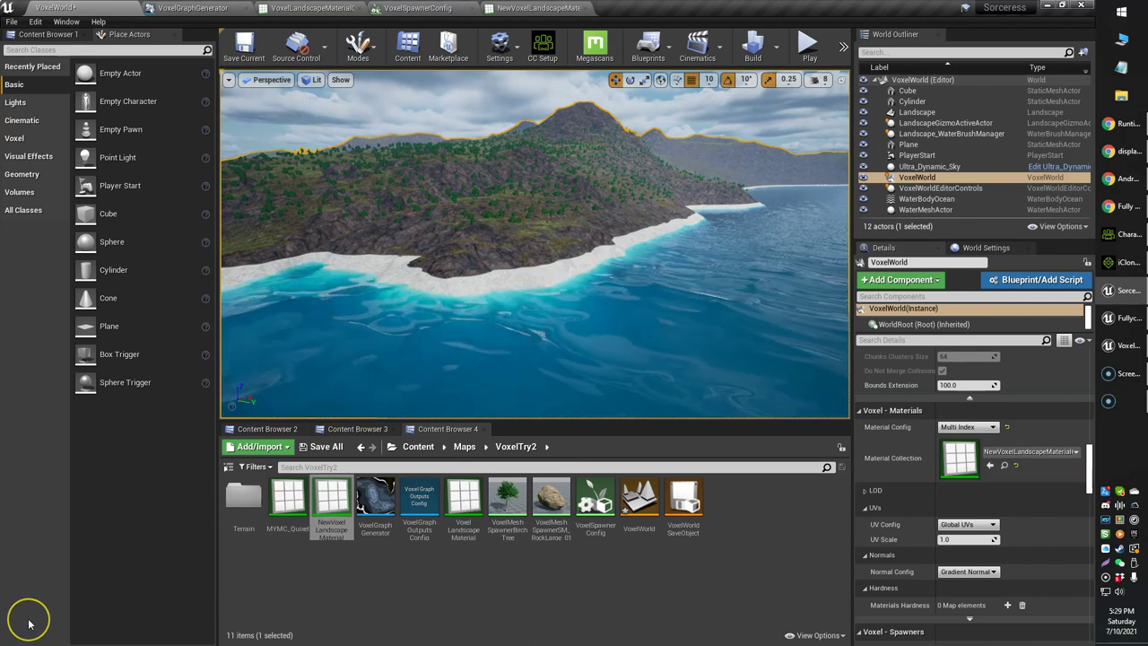